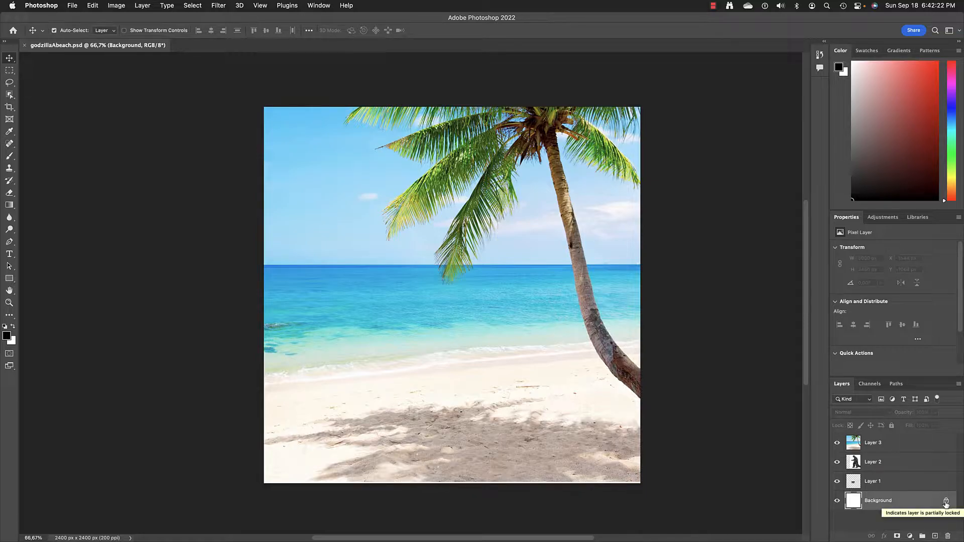
Unlock the Background layer and convert it into a regular layer
left_click(946, 501)
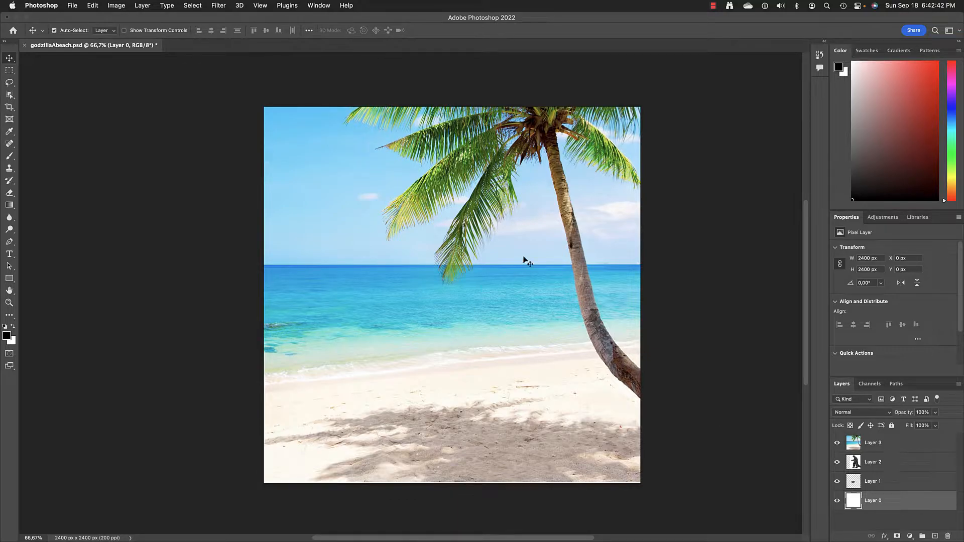
Reposition the palm beach layer within the canvas and lower it to about X -1110 px, Y 1320 px to uncover Godzilla's upper body
left_click_drag(545, 246, 437, 331)
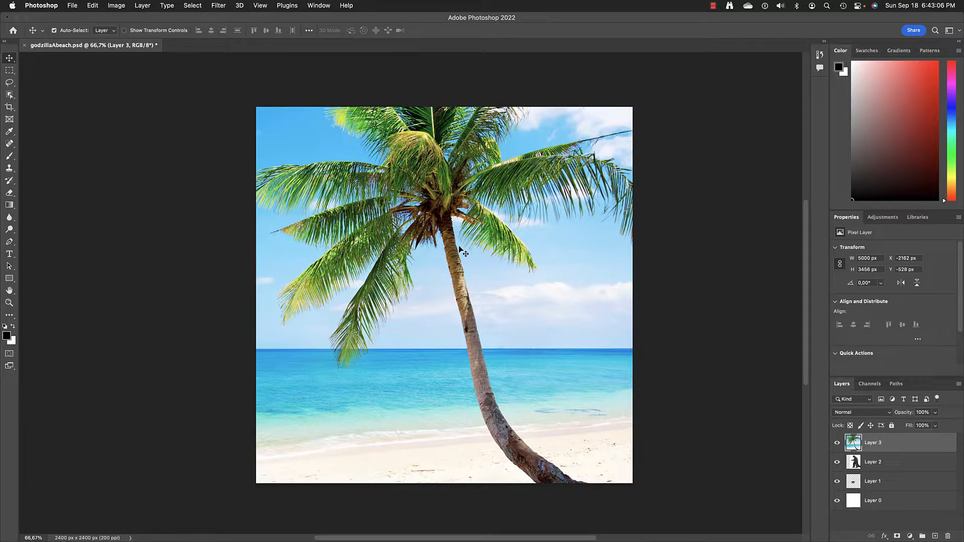
left_click_drag(460, 248, 783, 283)
left_click_drag(326, 209, 609, 213)
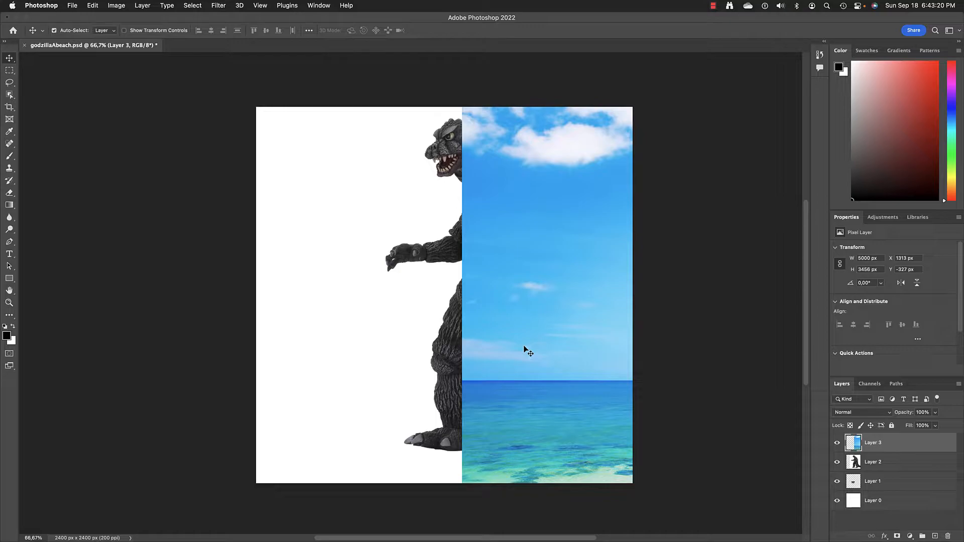
left_click_drag(585, 296, 190, 297)
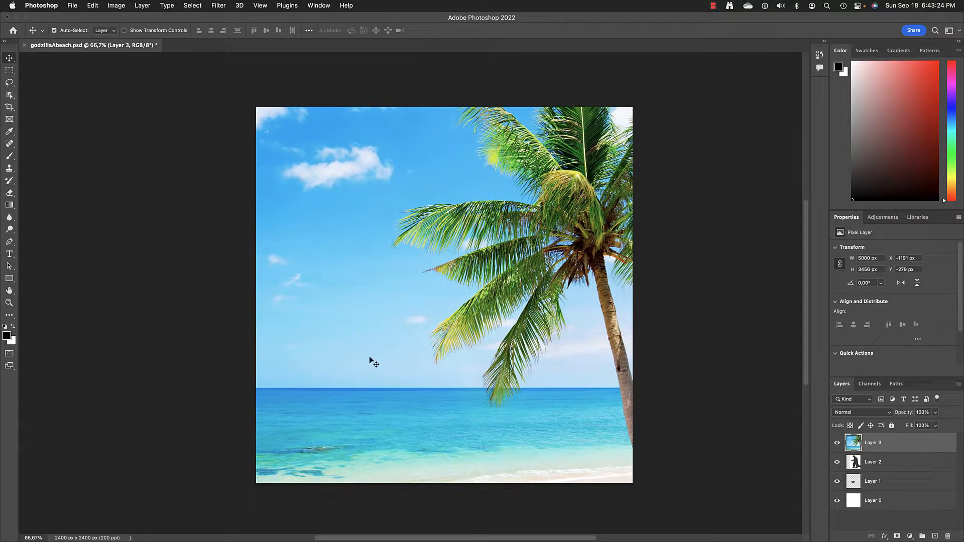
left_click_drag(387, 311, 412, 263)
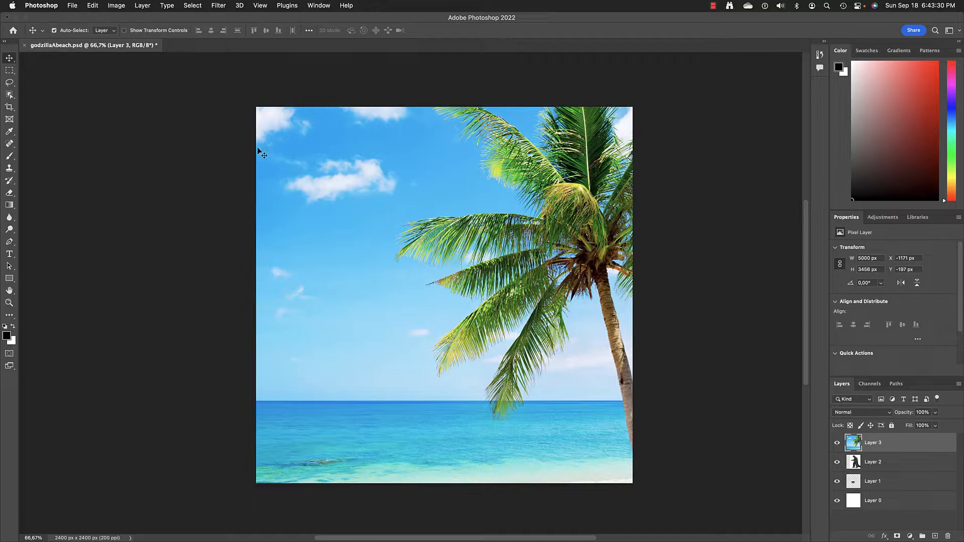
left_click_drag(371, 163, 376, 401)
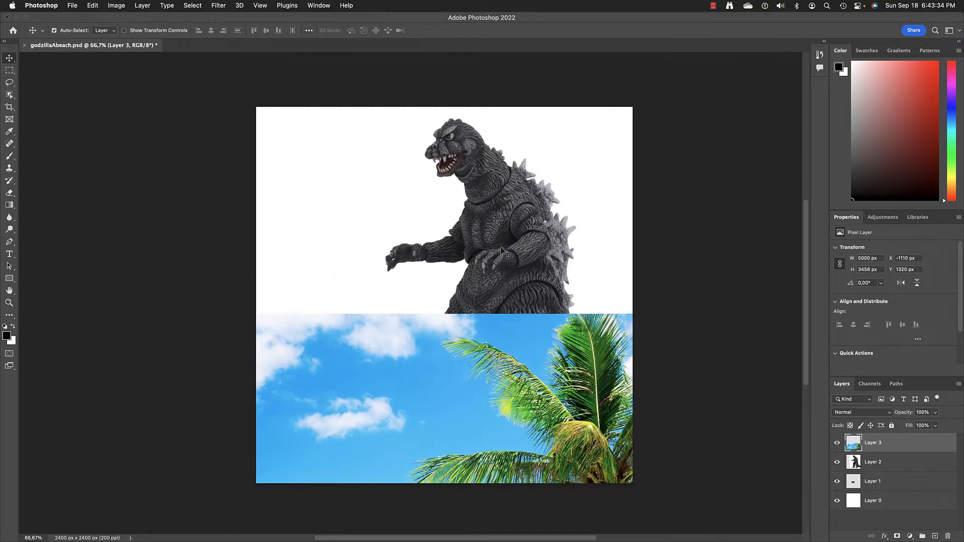
Move the Godzilla layer around independently of the beach layer, placing it at about X 1261 px, Y -112 px
left_click_drag(494, 216, 304, 166)
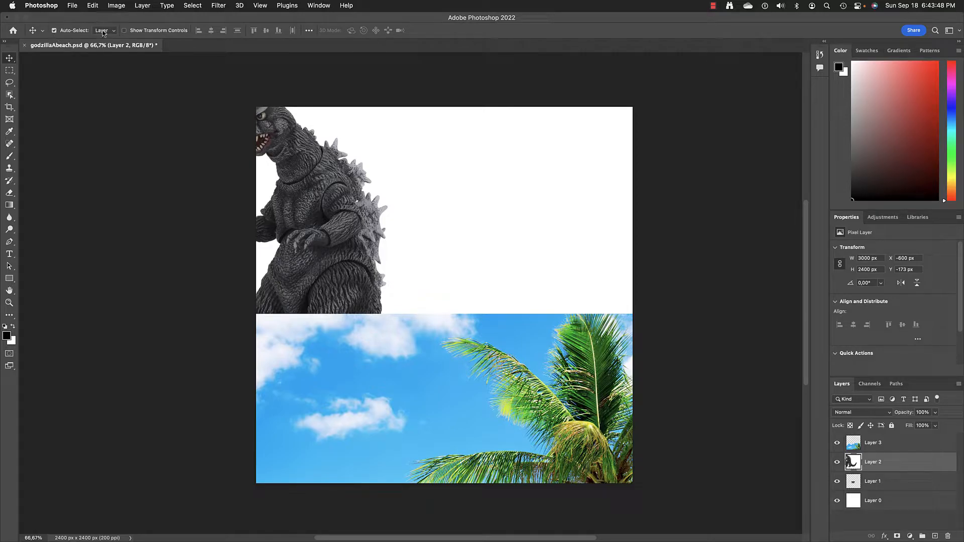
left_click_drag(324, 202, 458, 242)
left_click(493, 375)
left_click_drag(492, 376, 396, 302)
left_click_drag(419, 173, 572, 136)
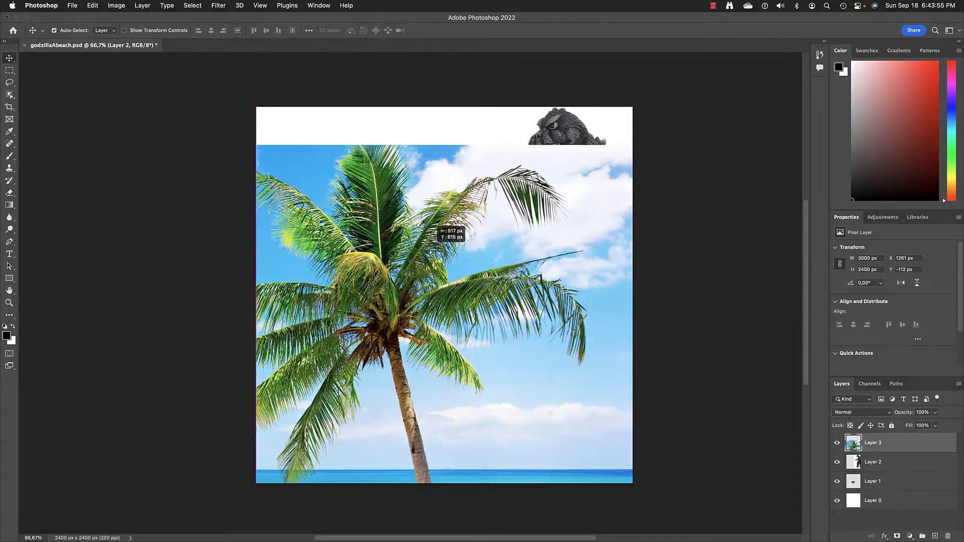
Reposition the beach layer over the canvas to about X -2332 px, Y -65 px
left_click_drag(429, 252, 429, 251)
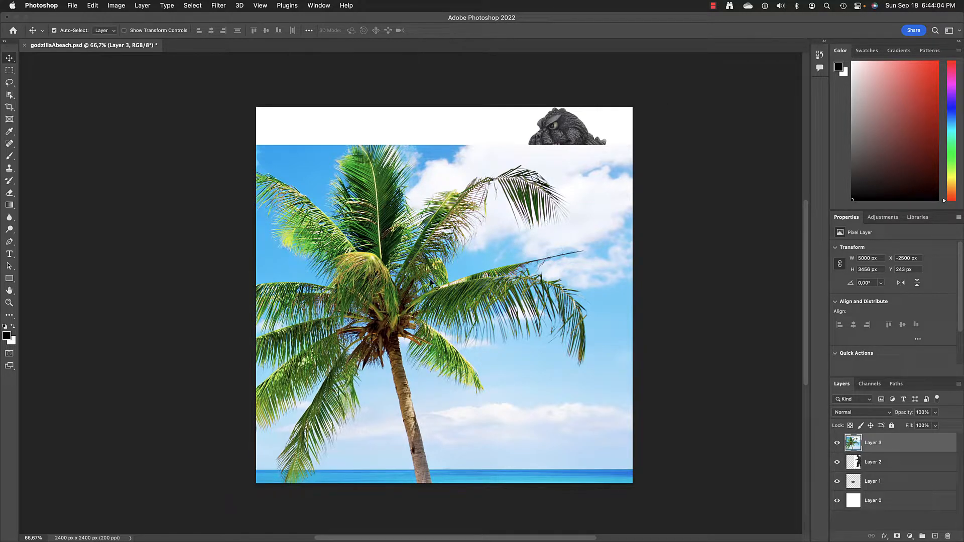
left_click_drag(513, 298, 541, 205)
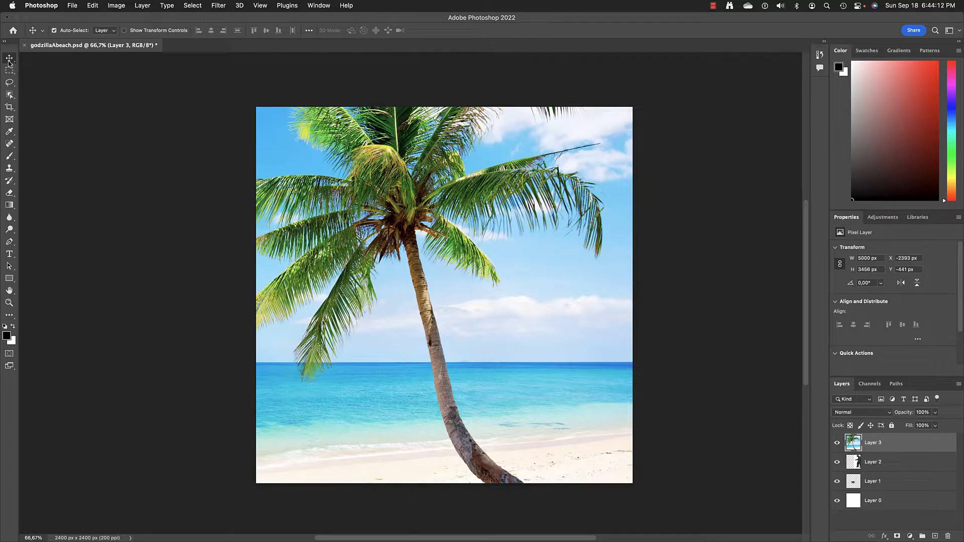
left_click_drag(444, 239, 479, 165)
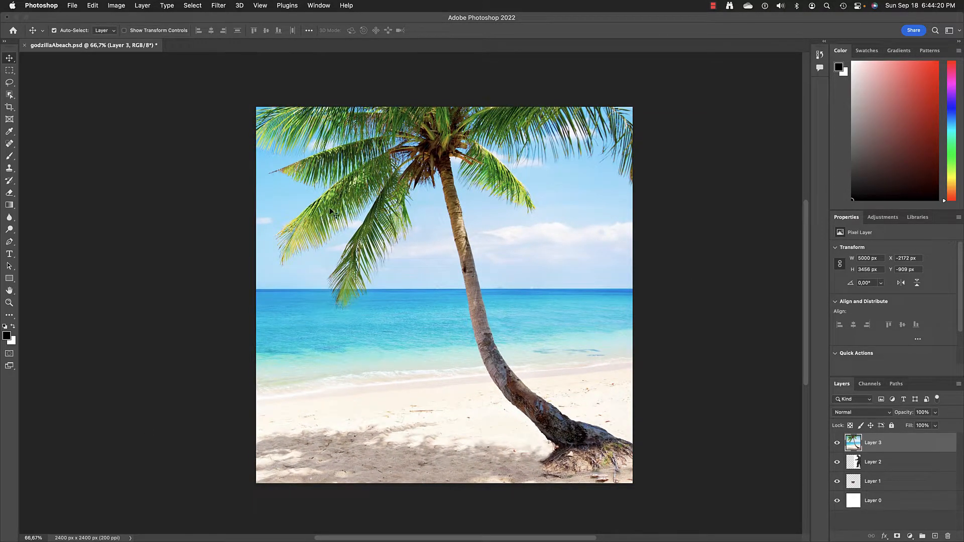
left_click_drag(332, 212, 353, 354)
left_click_drag(435, 206, 405, 184)
left_click(113, 6)
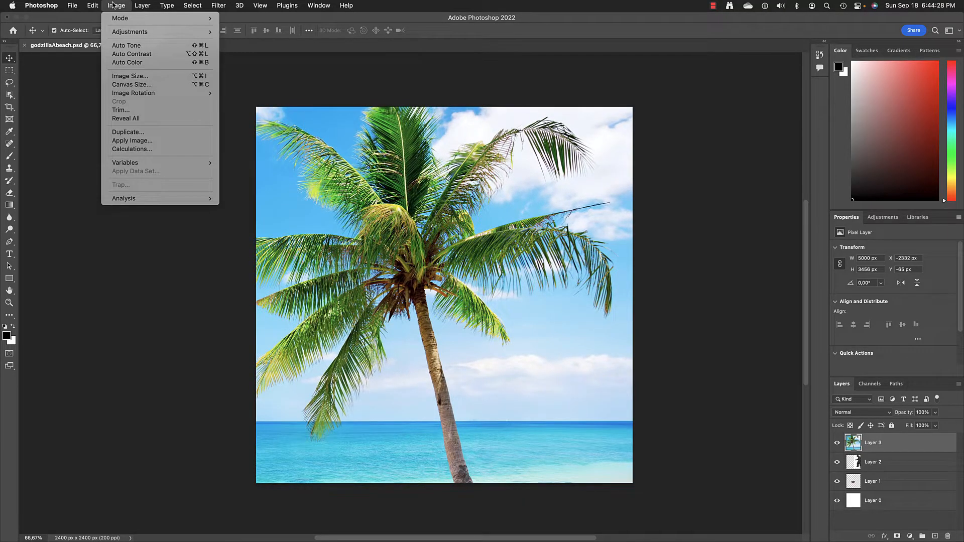
left_click(110, 3)
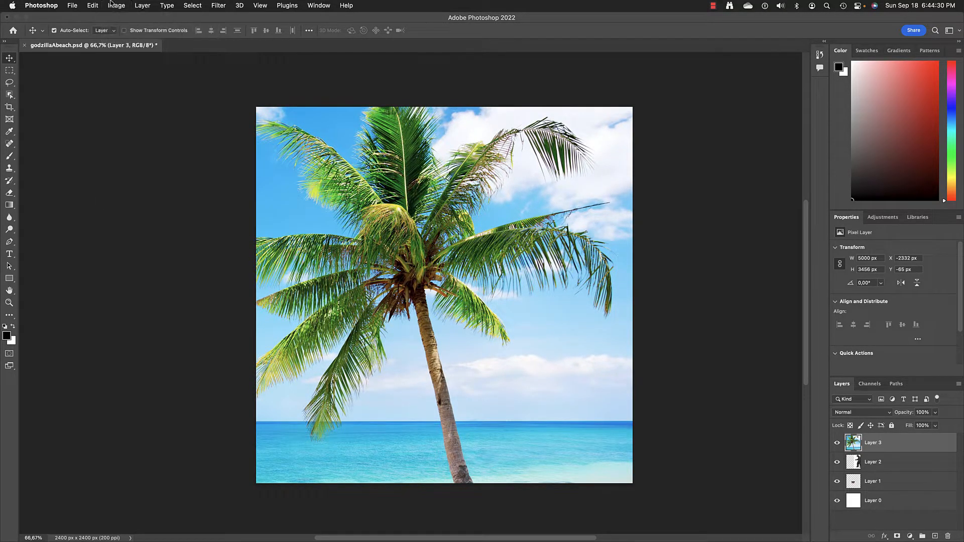
left_click(713, 5)
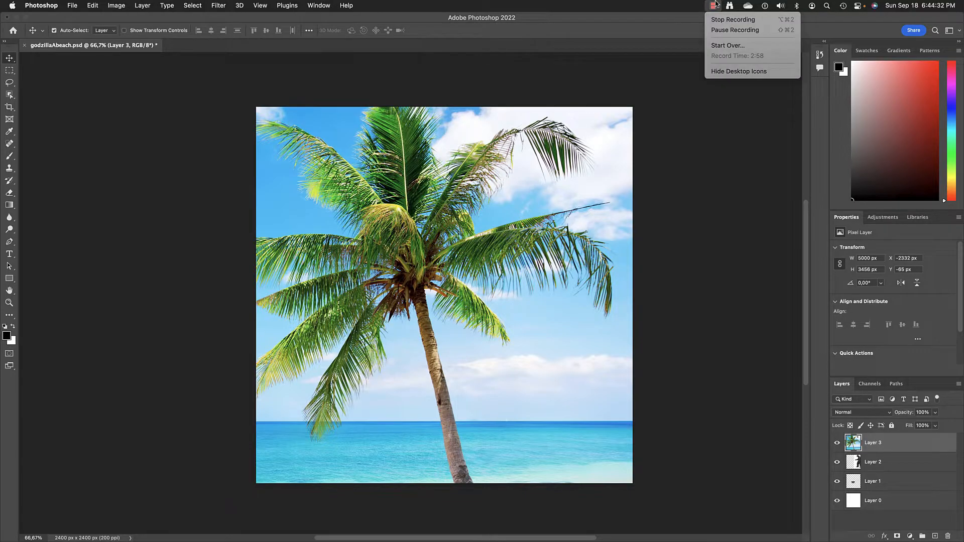
left_click(725, 31)
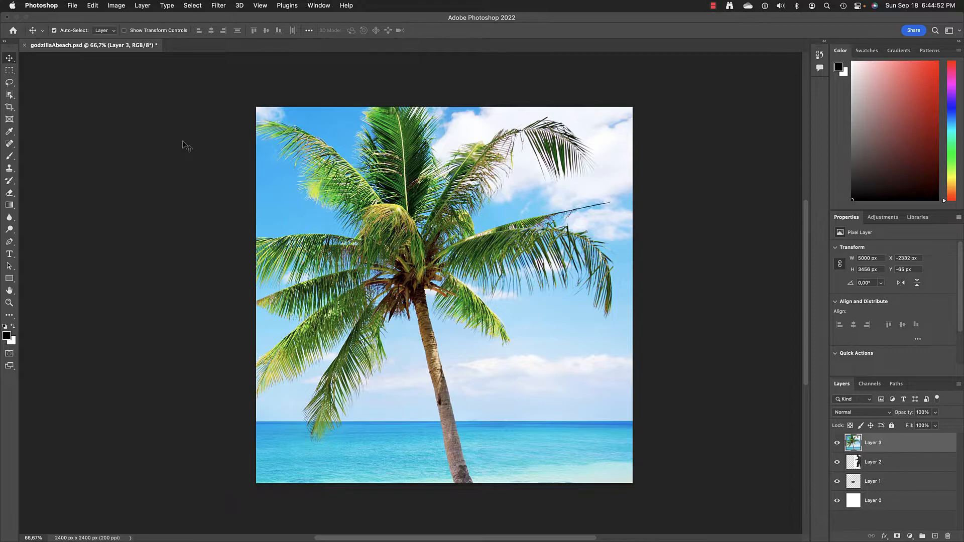
Shift the beach layer up and right to about X -1581 px, Y -833 px, bringing the sand into the canvas
left_click_drag(406, 289, 489, 193)
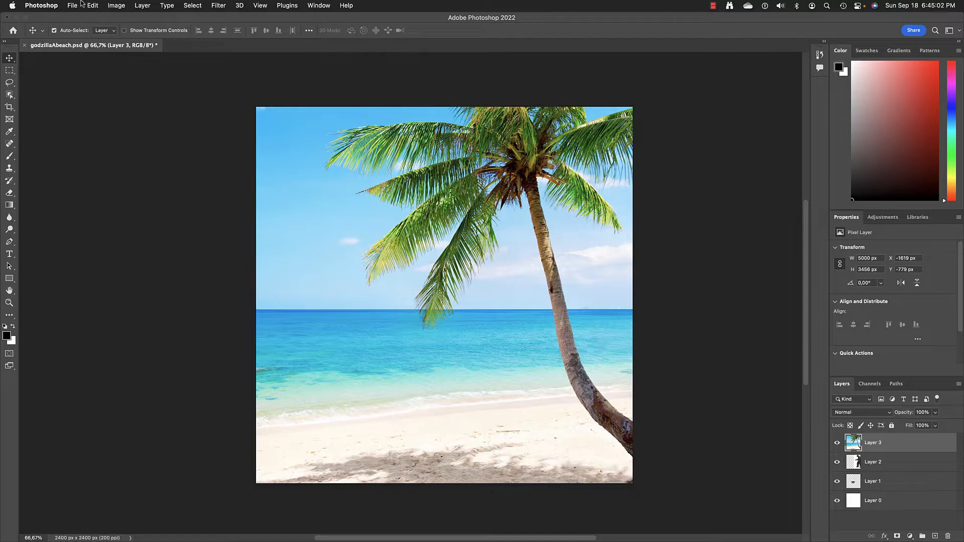
left_click(80, 4)
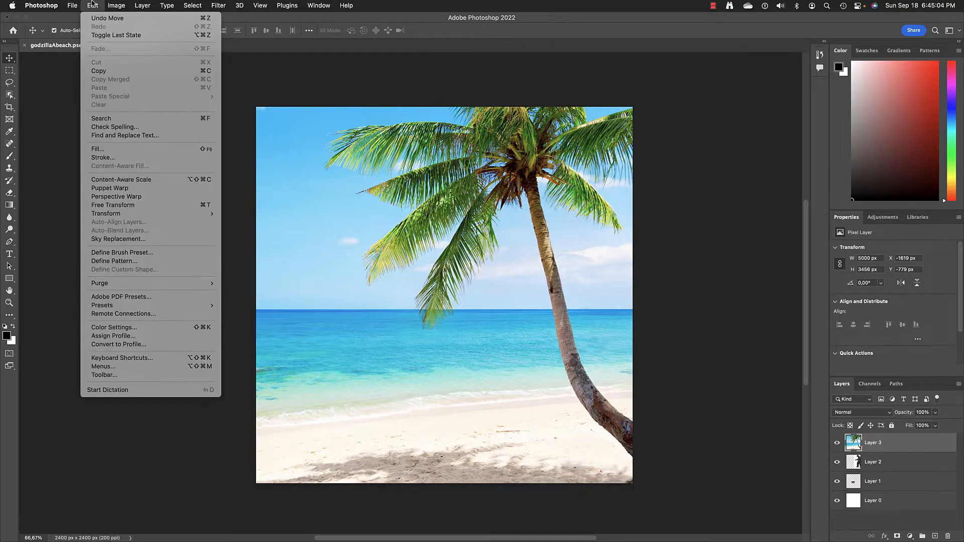
left_click(515, 123)
left_click(713, 5)
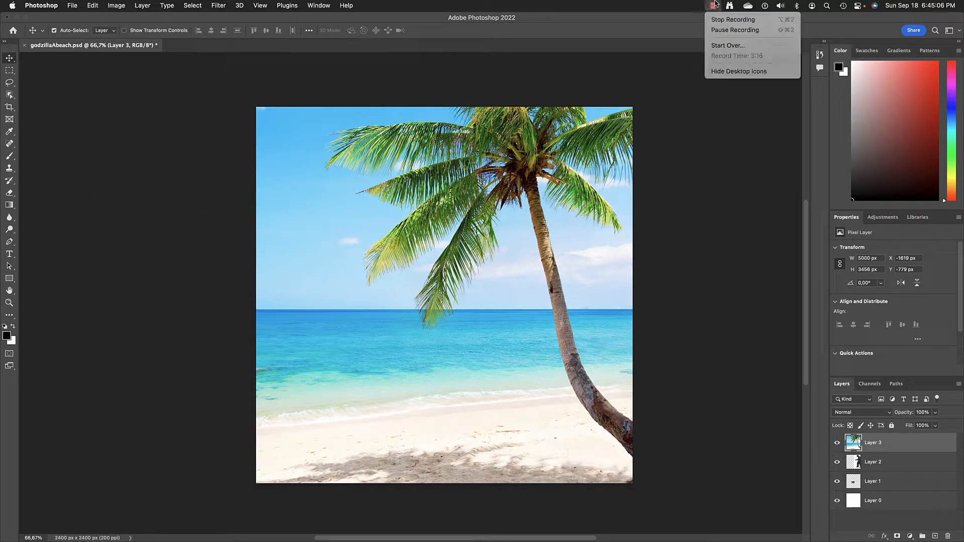
left_click(718, 31)
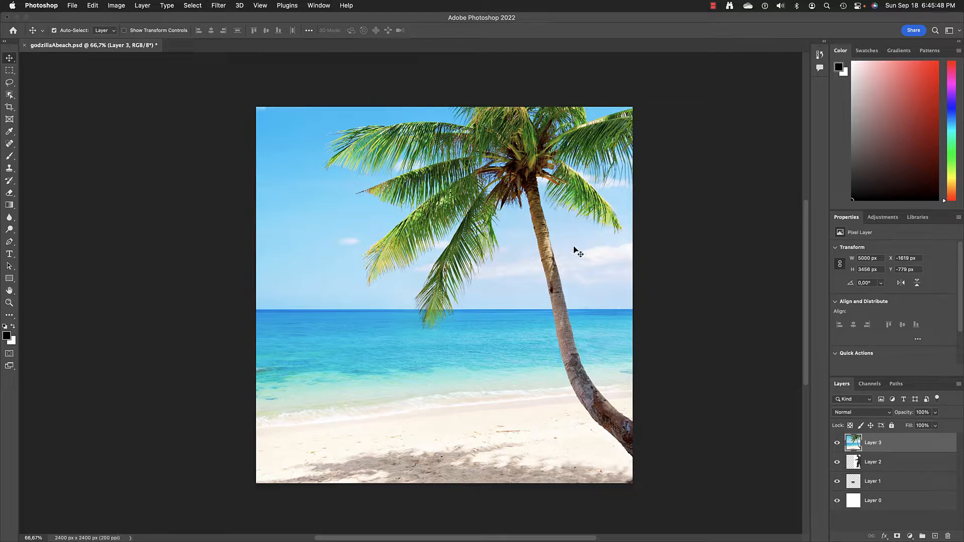
left_click_drag(531, 252, 593, 231)
left_click_drag(619, 231, 592, 242)
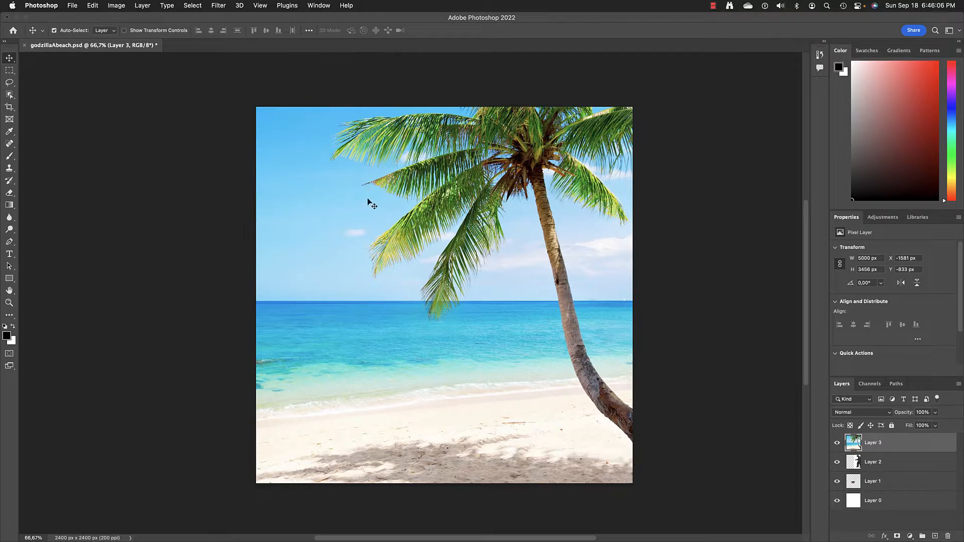
left_click(93, 5)
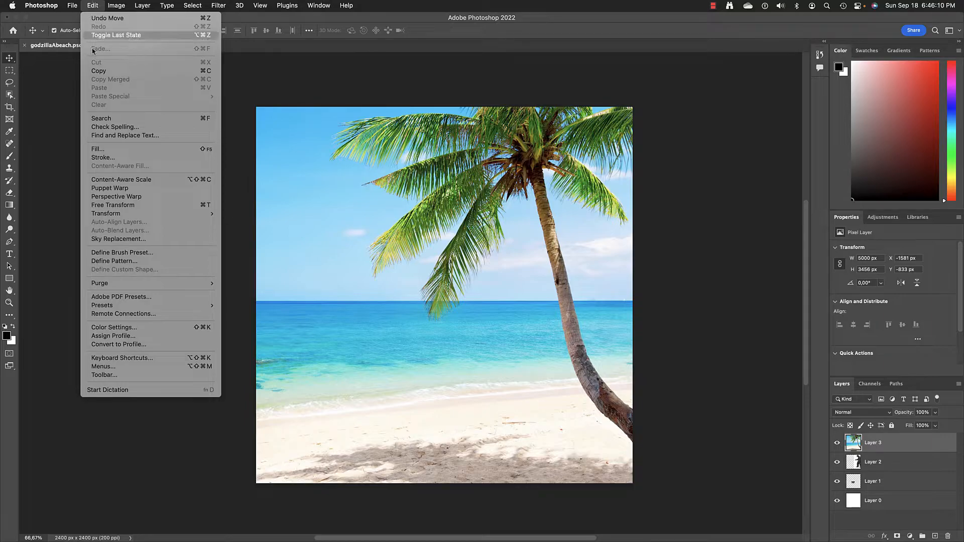
mouse_move(121, 214)
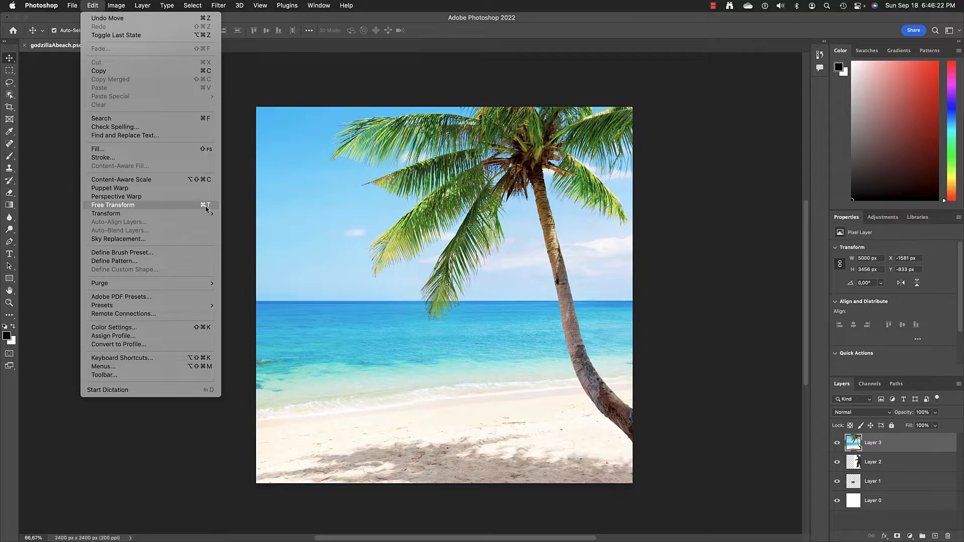
left_click(112, 205)
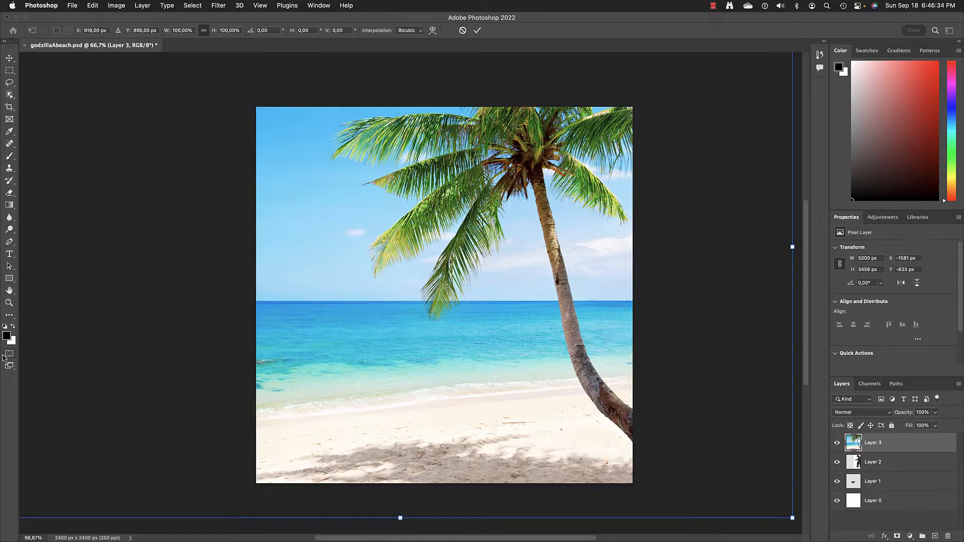
Scale the beach layer proportionally to about 80.5% and move it so it still covers the whole canvas
left_click(9, 303)
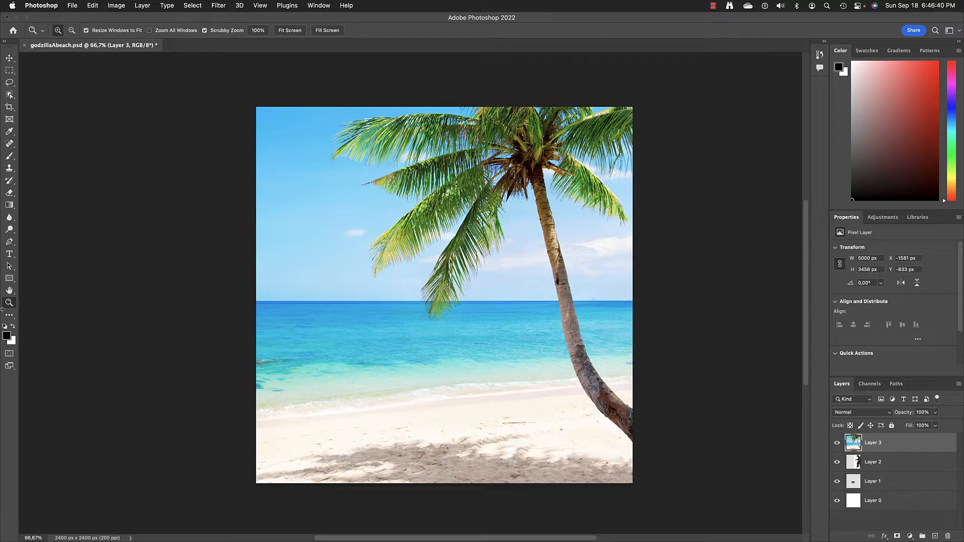
left_click(418, 311, "alt")
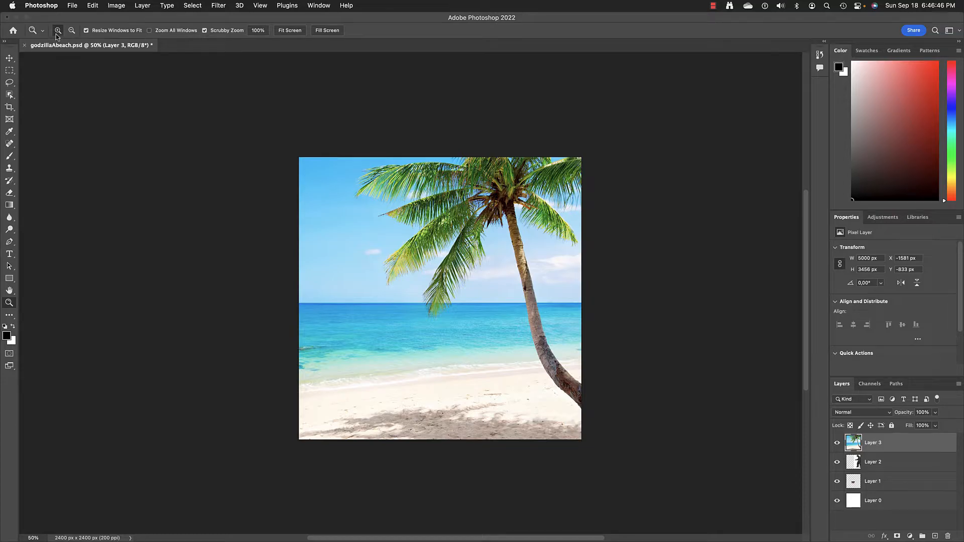
left_click(72, 31)
left_click(59, 31)
left_click(442, 299, "alt")
key("alt")
key("alt")
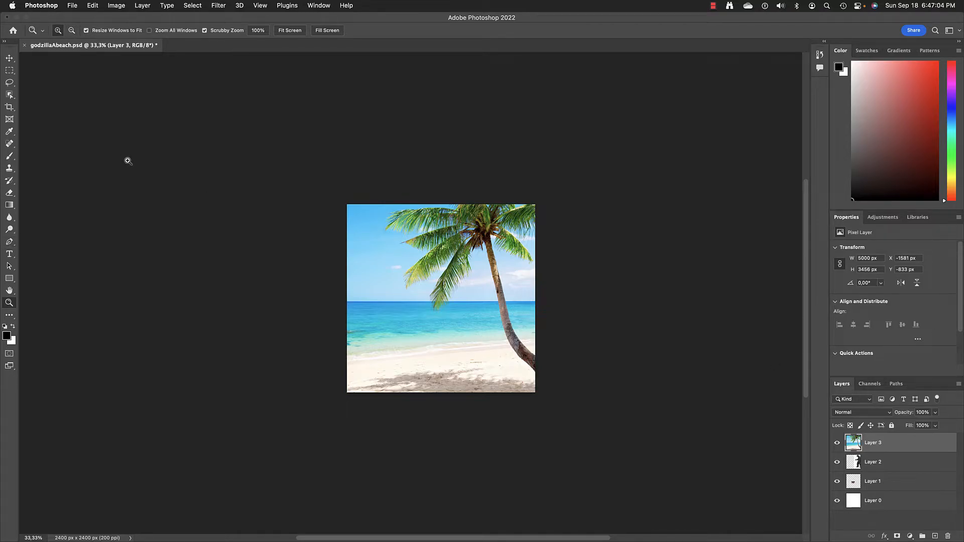
left_click(92, 6)
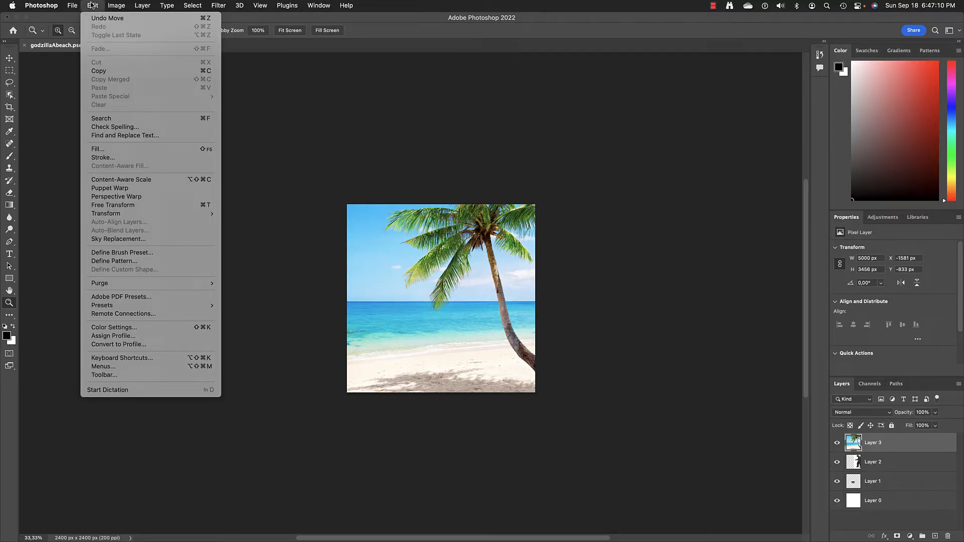
mouse_move(102, 216)
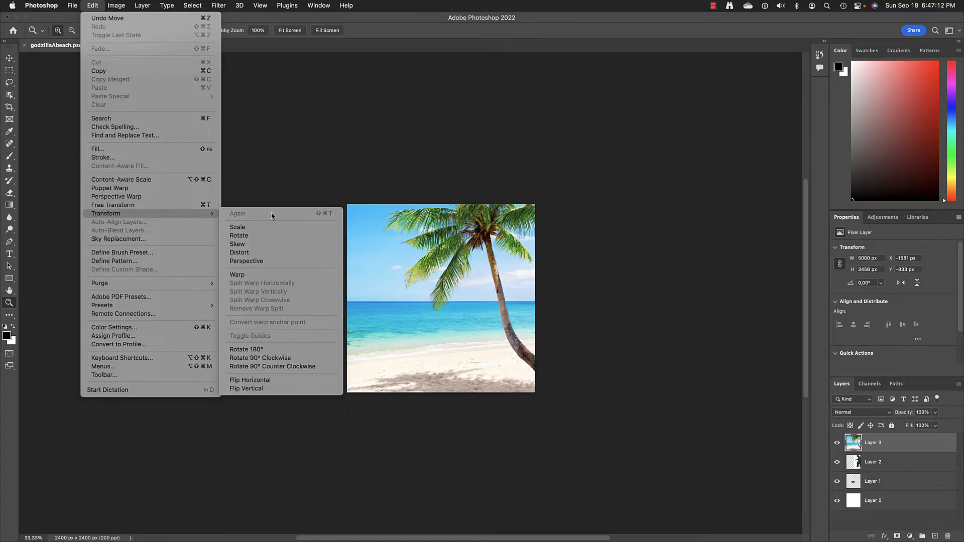
left_click(255, 229)
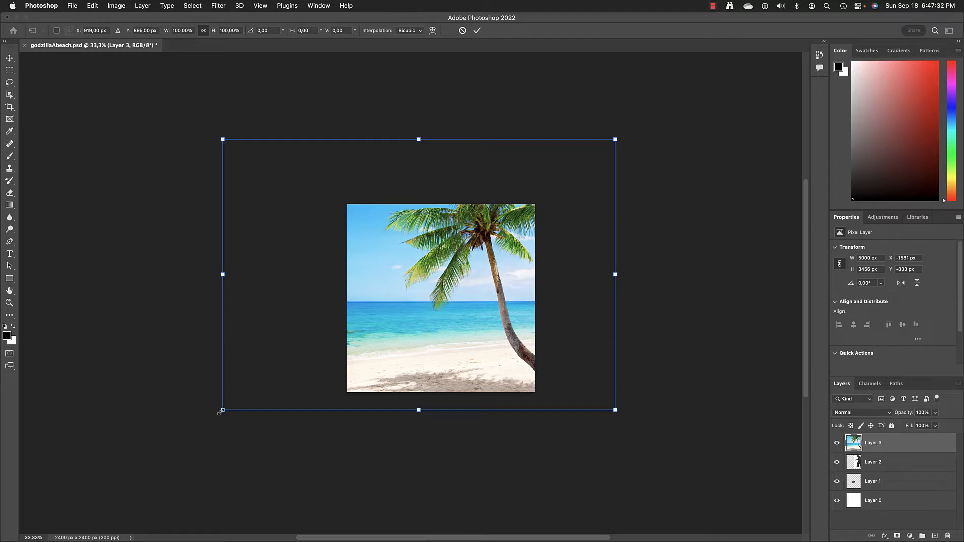
left_click_drag(223, 409, 296, 355)
left_click_drag(482, 267, 450, 311)
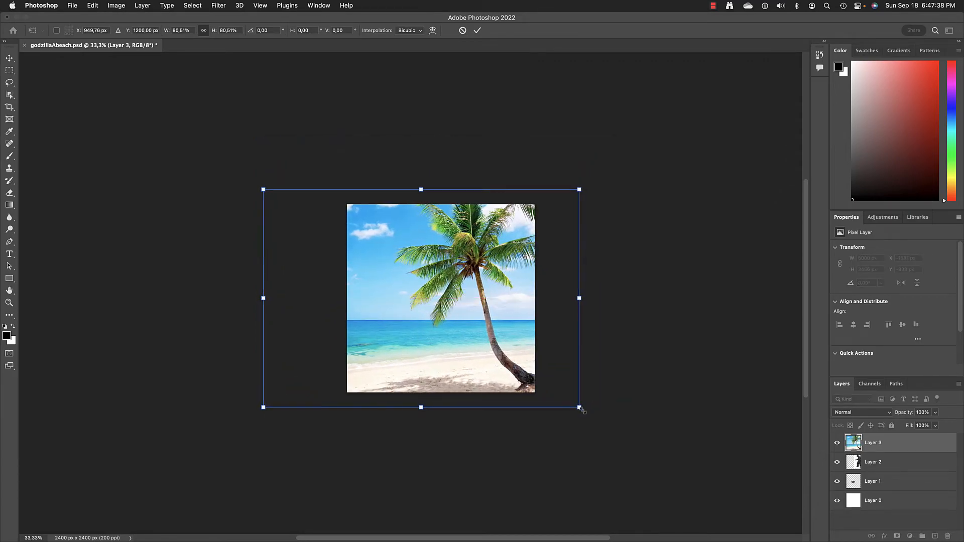
Reduce the beach layer's scale to about 69.35%, fit its height to the canvas and apply the transform
left_click_drag(579, 408, 533, 376)
left_click_drag(455, 282, 448, 297)
mouse_move(253, 392)
left_mouse_down()
mouse_move(271, 379)
mouse_move(243, 394)
mouse_move(251, 390)
left_mouse_up()
left_click_drag(486, 340, 504, 338)
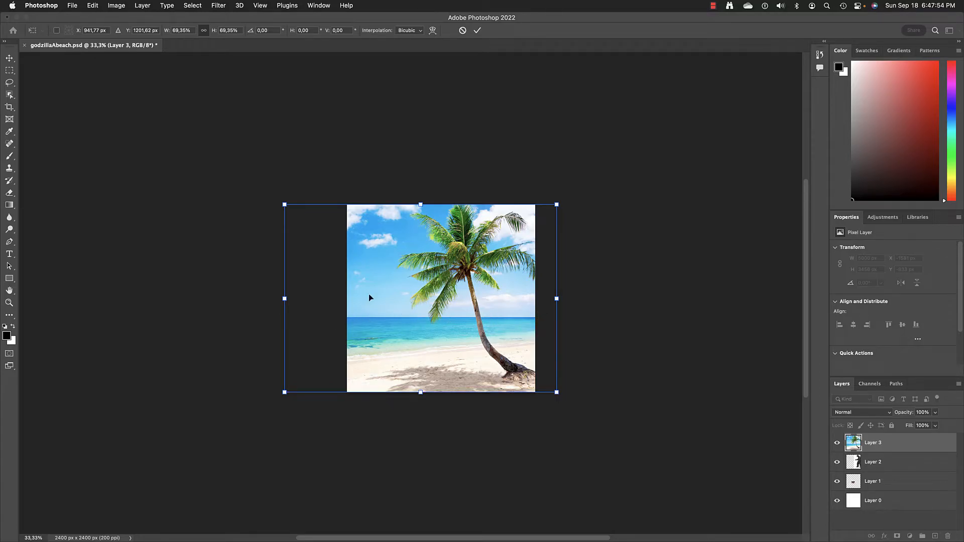
left_click_drag(472, 311, 473, 310)
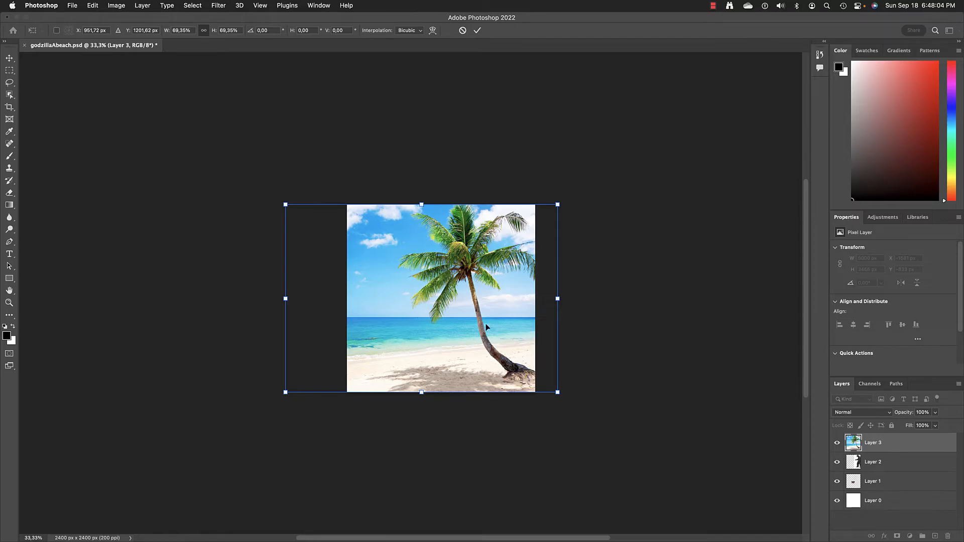
key("Return")
Move the scaled beach layer right to about X -343 px, Y 3 px, leaving open beach beside the palm
key("z")
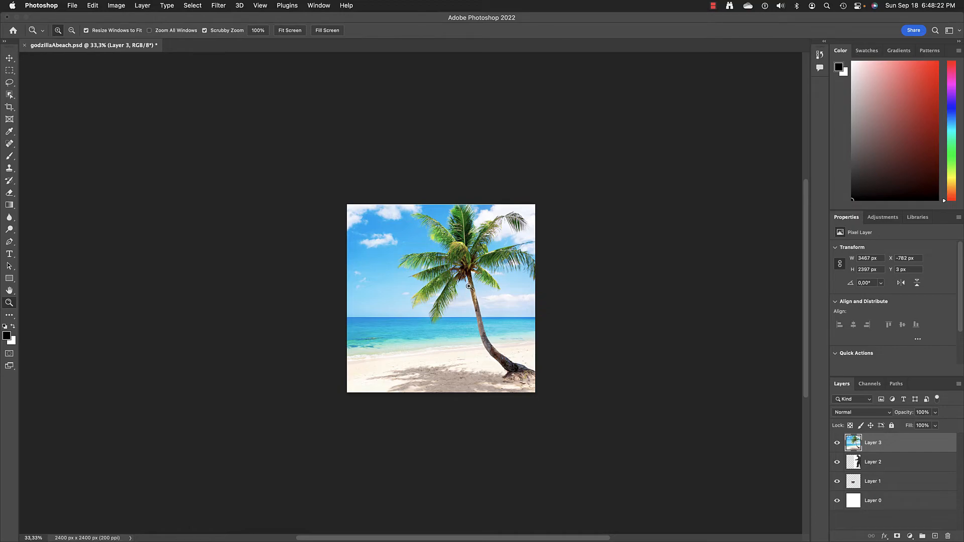
left_click(9, 58)
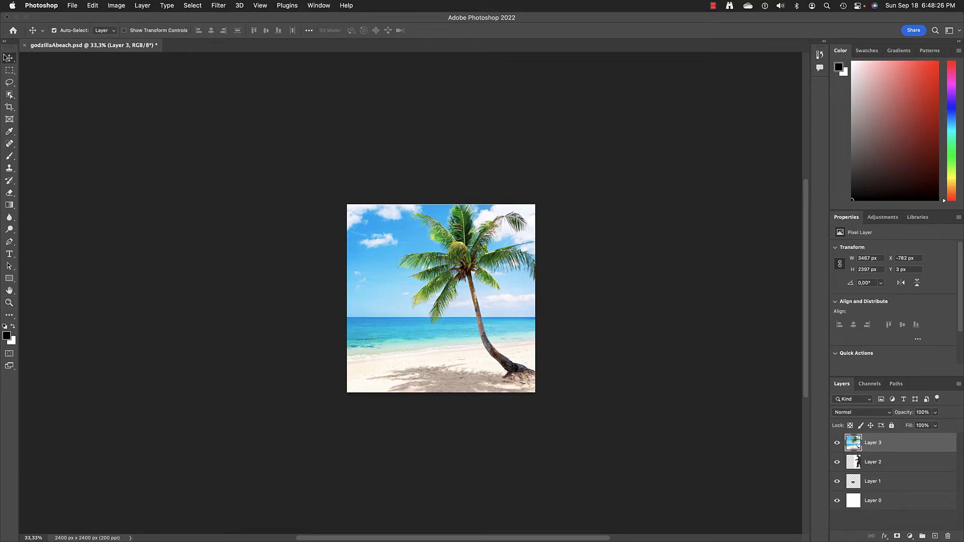
left_click_drag(437, 306, 472, 304)
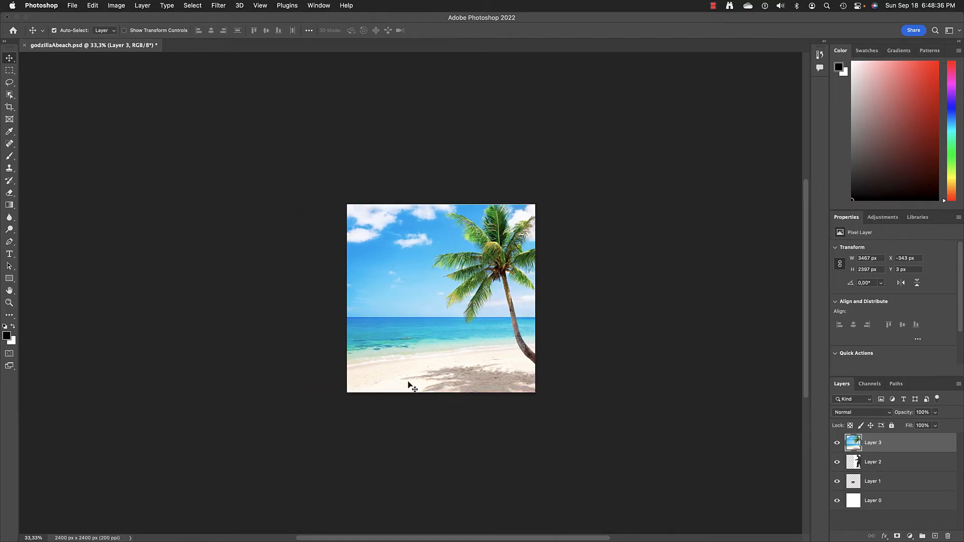
Place the Godzilla layer, Layer 2, above the beach layer and move it to about X -110 px, Y 31 px
left_click(904, 466)
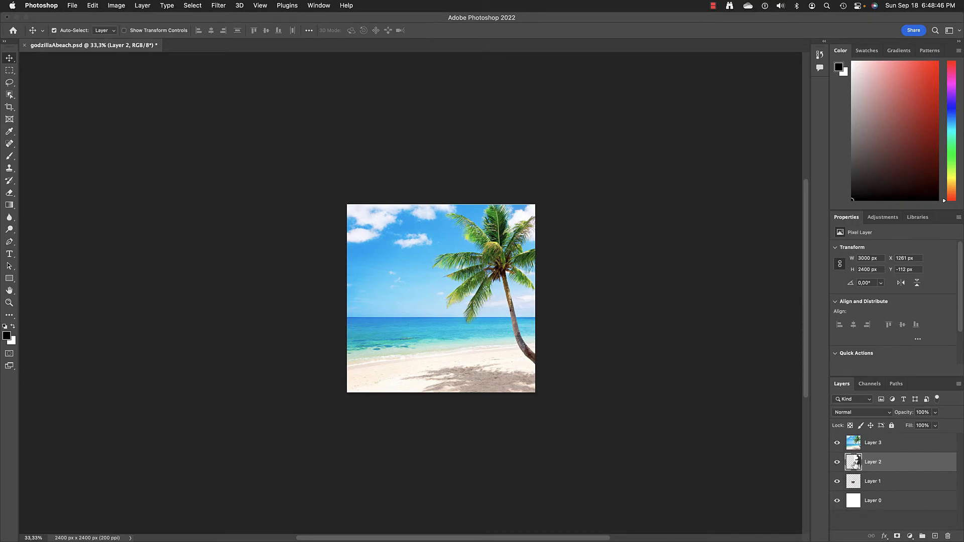
left_click_drag(897, 465, 893, 442)
scroll(510, 387, "left", 3)
left_click_drag(560, 293, 453, 297)
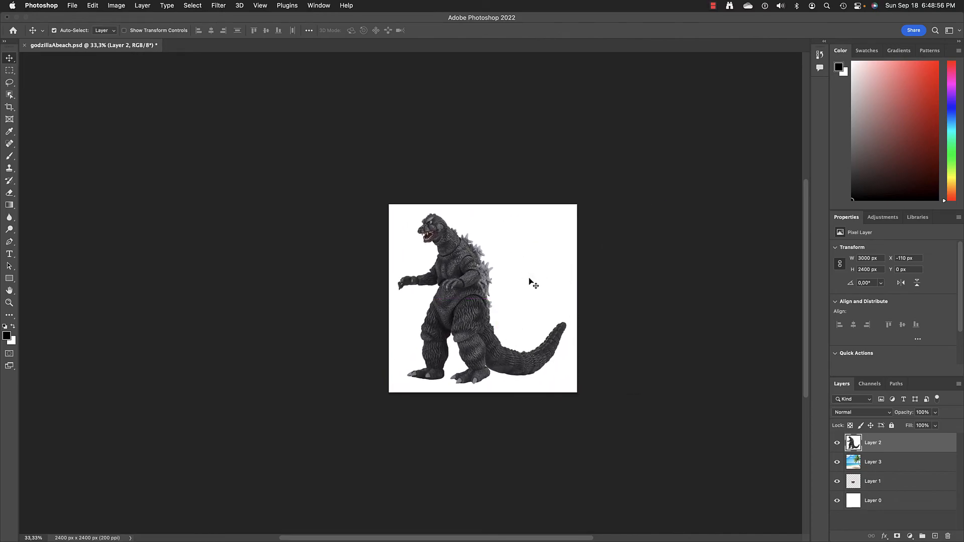
mouse_move(467, 311)
left_mouse_down()
mouse_move(513, 304)
mouse_move(434, 314)
mouse_move(472, 311)
left_mouse_up()
left_click(712, 6)
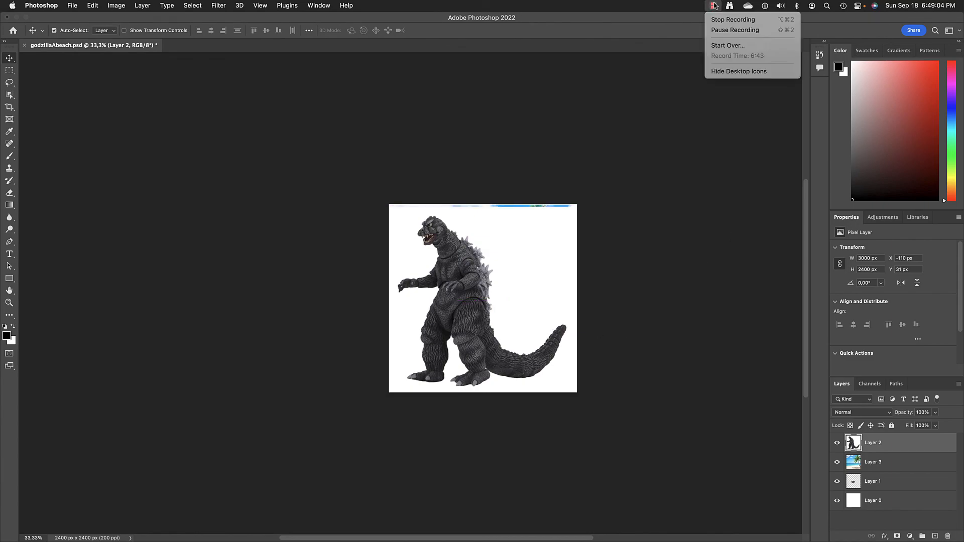